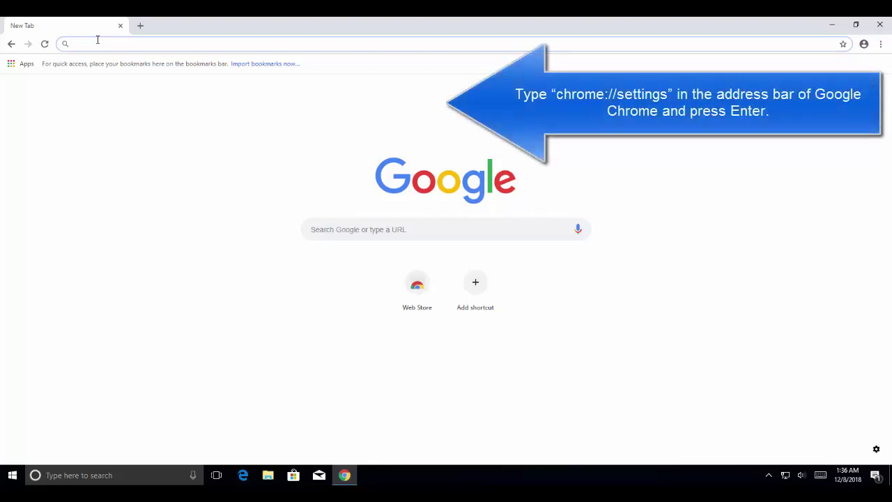
Go to chrome://settings and expand the advanced settings.
type("chrome")
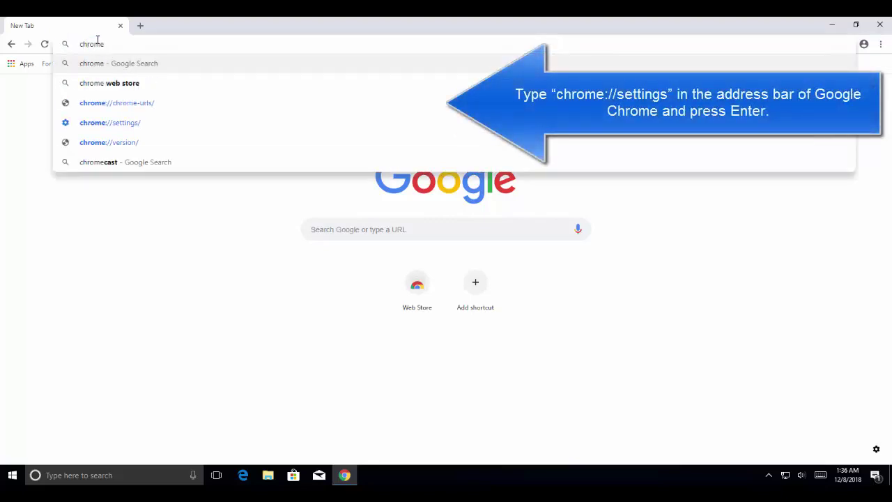
type("://set")
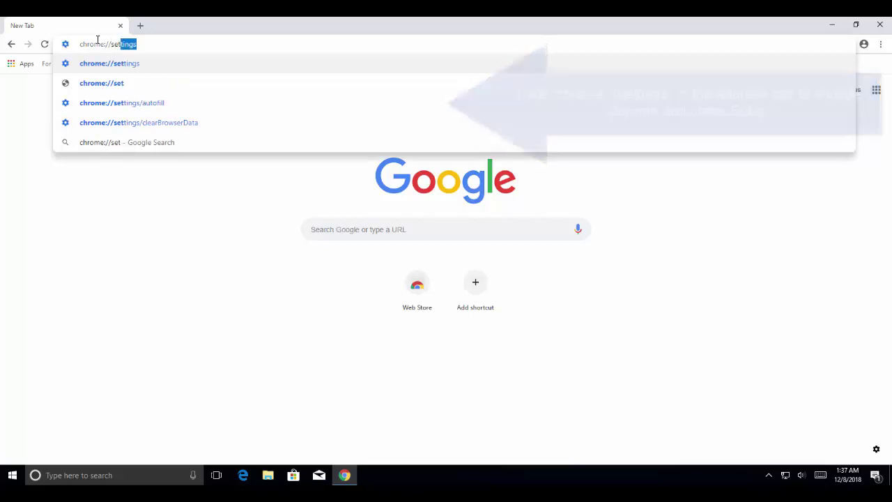
key("Return")
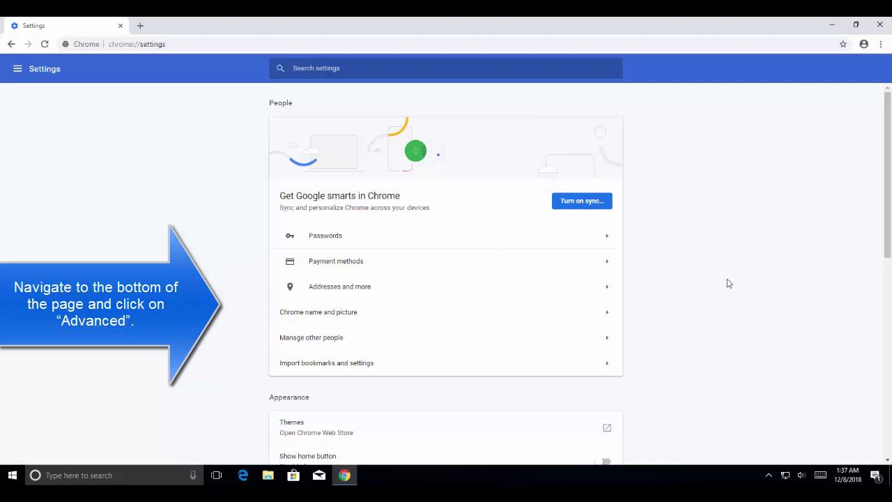
scroll(728, 283, "down", 3)
scroll(727, 285, "down", 3)
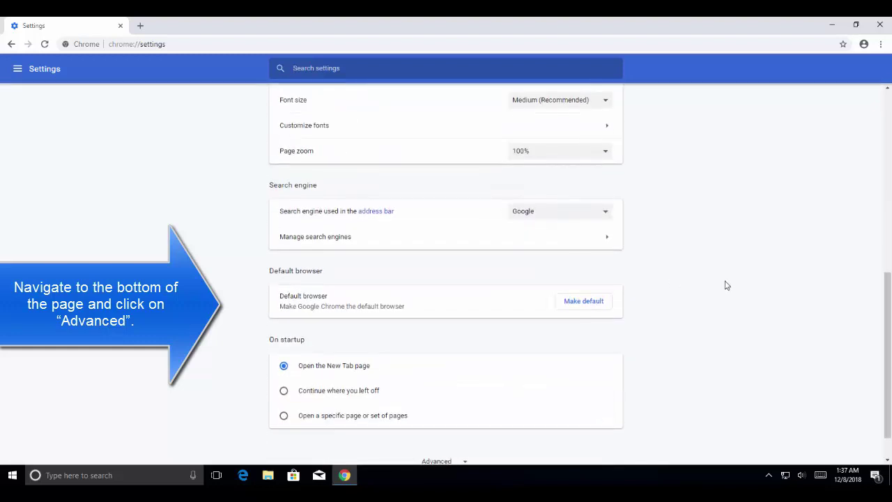
scroll(717, 285, "down", 1)
left_click(438, 421)
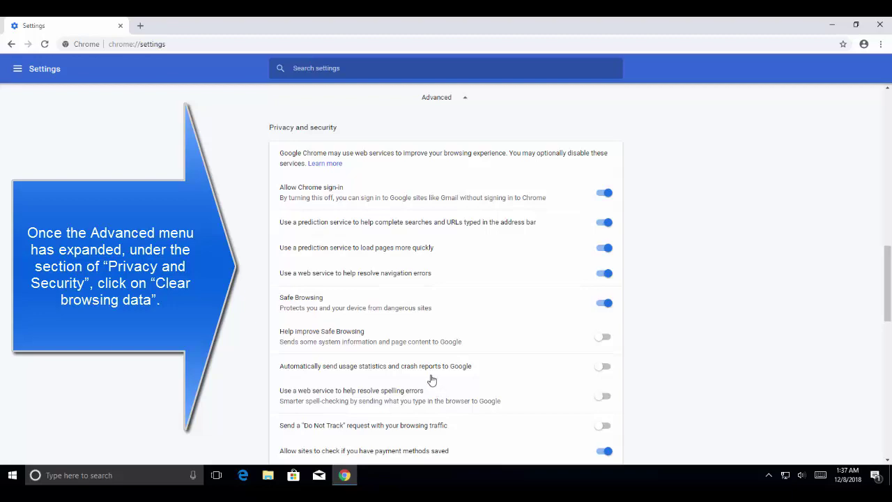
Open the Clear browsing data options from the Privacy and security section.
scroll(432, 380, "down", 3)
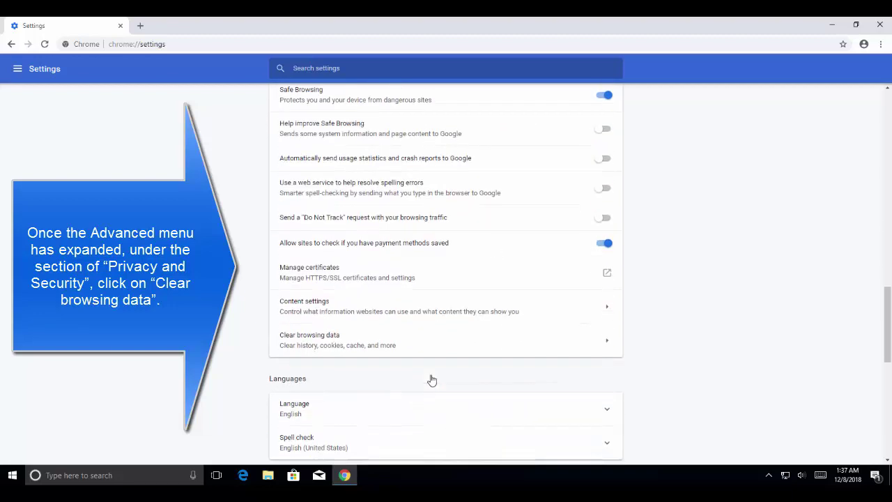
scroll(431, 379, "up", 3)
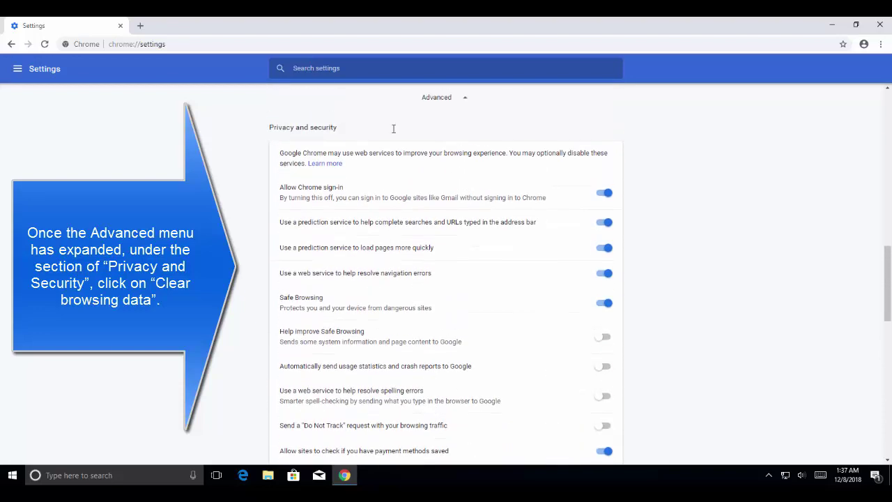
left_click_drag(319, 126, 270, 127)
scroll(335, 216, "down", 1)
scroll(327, 293, "down", 1)
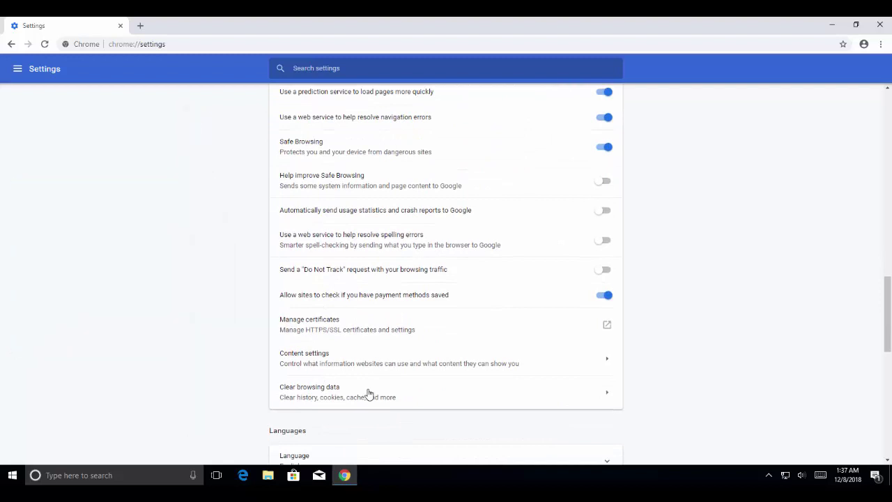
left_click(369, 393)
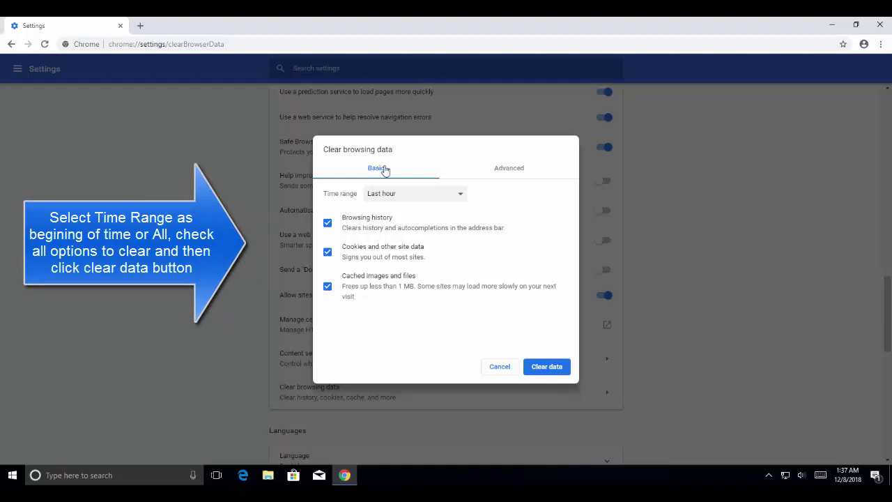
Set the time range to All time in both the basic and the advanced clearing options.
left_click(408, 194)
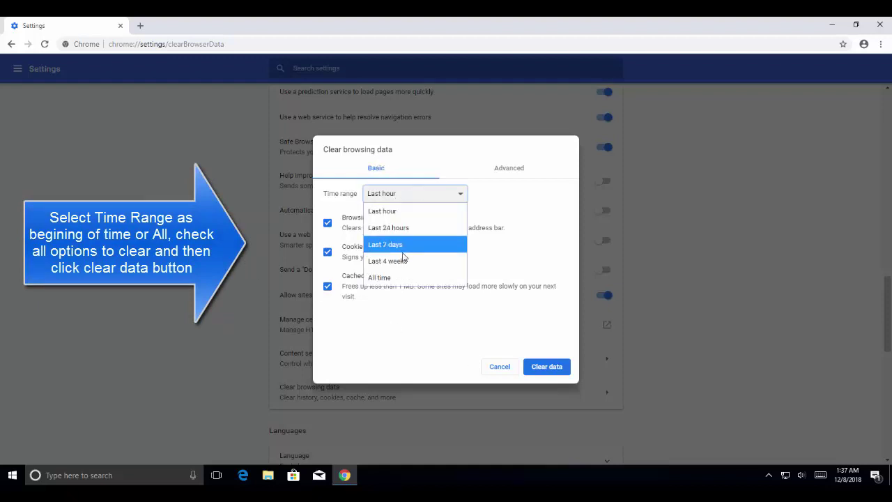
left_click(402, 280)
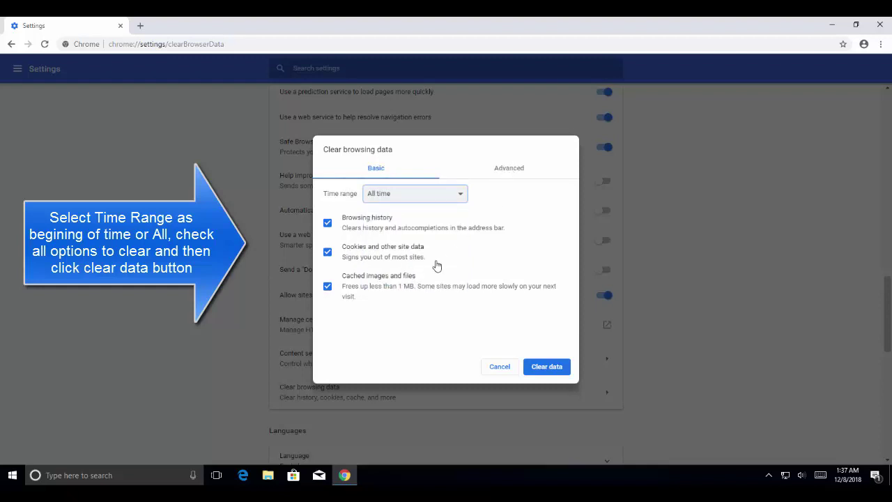
left_click(508, 169)
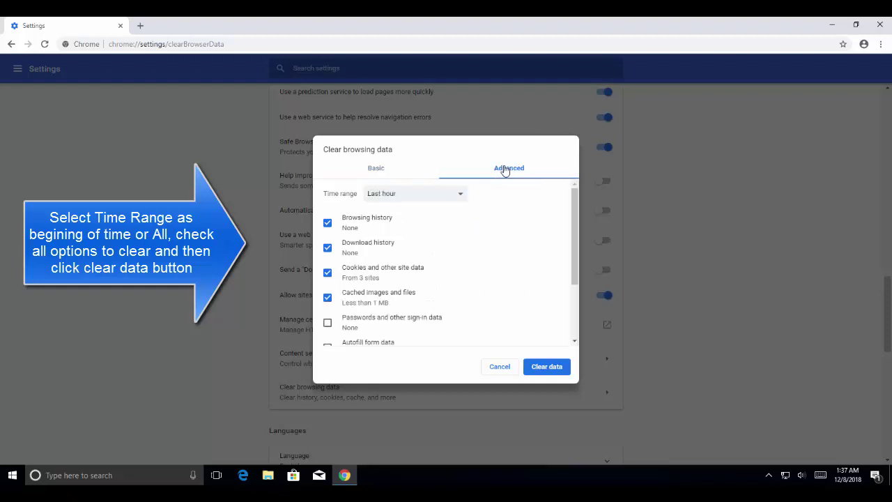
left_click(460, 193)
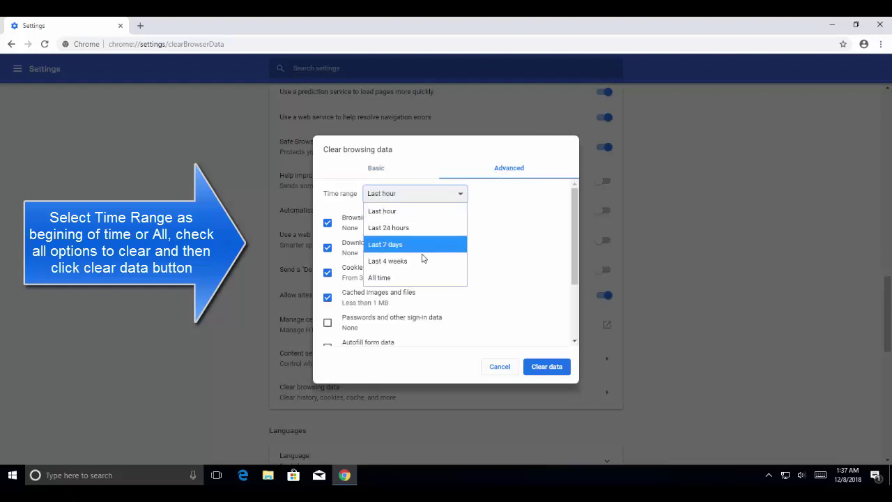
left_click(420, 278)
Add Autofill form data, Content settings and Hosted app data to the selected items and clear the browsing data.
scroll(457, 287, "down", 2)
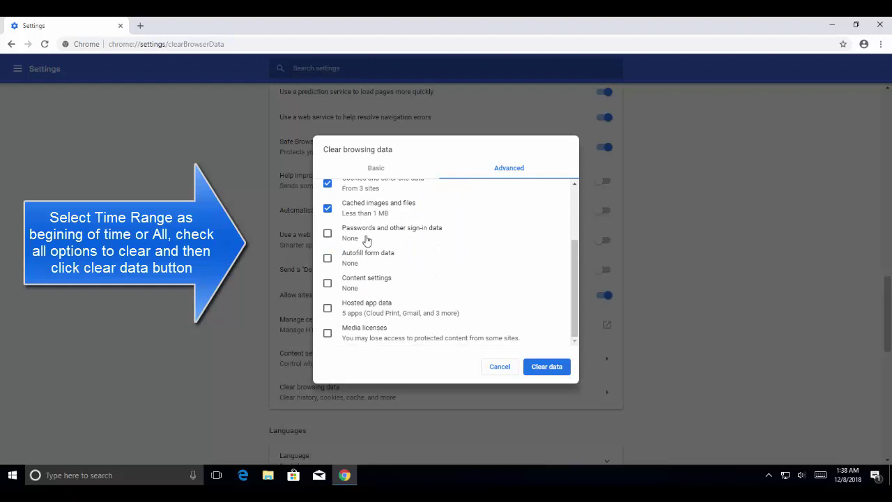
left_click(396, 258)
left_click(396, 284)
left_click(397, 308)
left_click(397, 333)
left_click(384, 339)
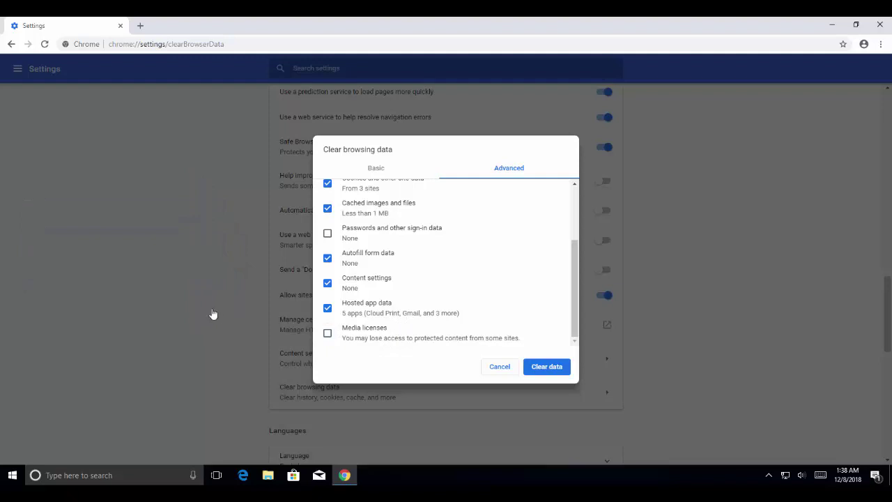
left_click(556, 367)
left_click(546, 366)
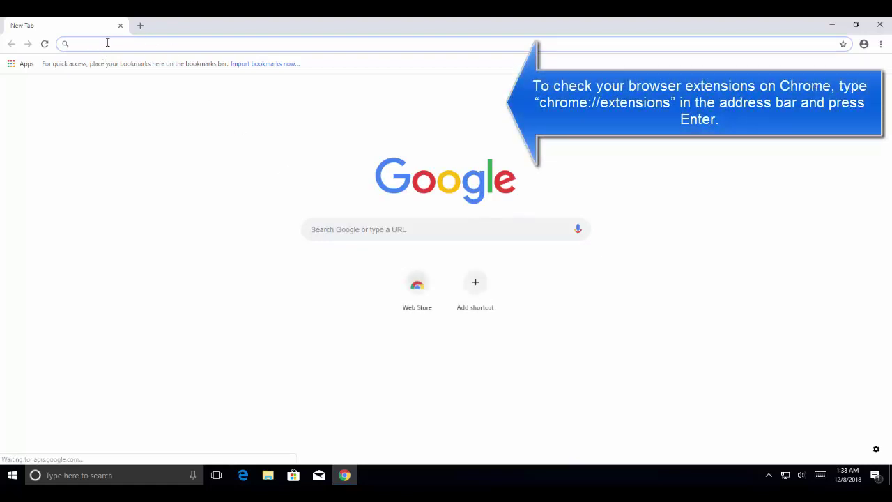
Go to chrome://extensions to check the installed browser extensions.
type("chrome:")
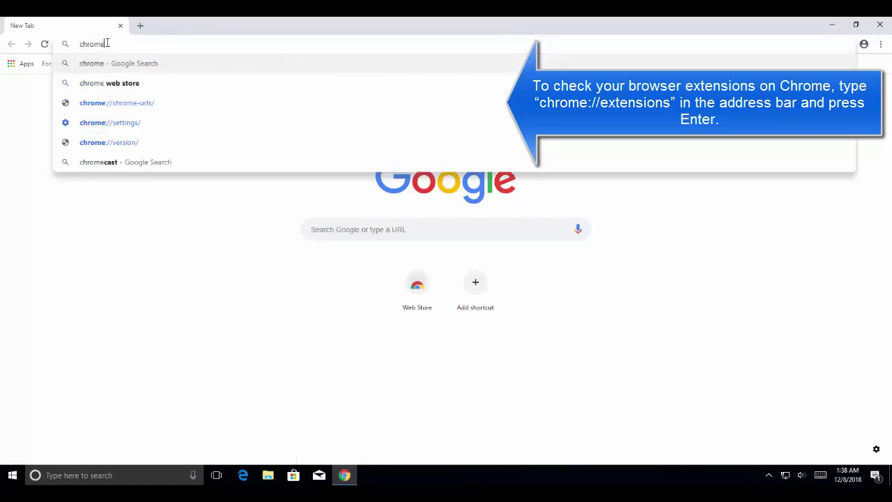
type("//ex")
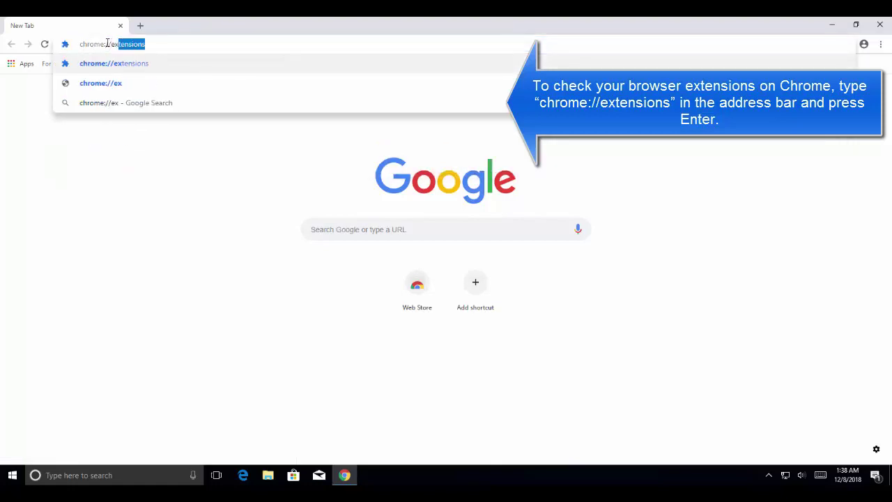
type("ten")
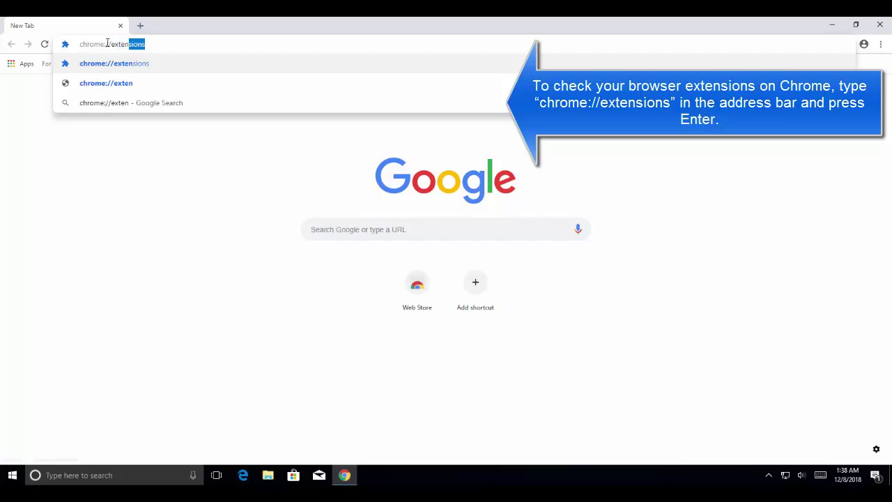
key("Return")
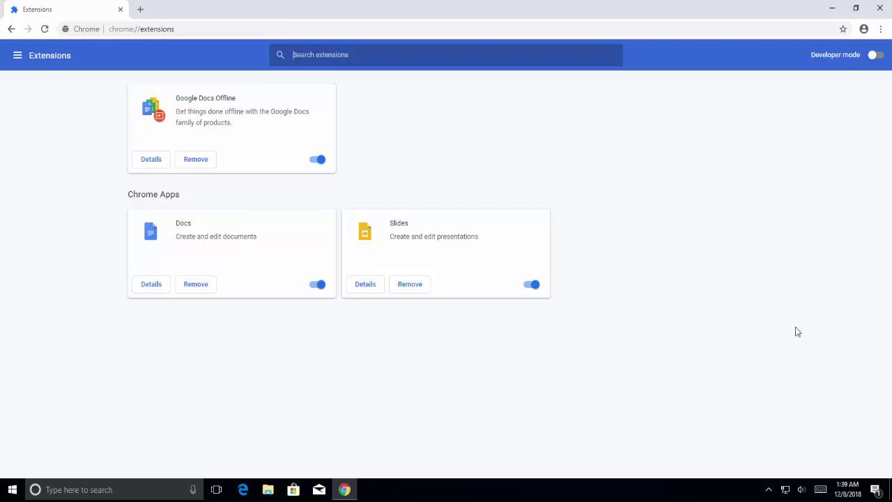
Replace the Extensions tab with a new tab and go to chrome://settings.
left_click(139, 10)
left_click(121, 11)
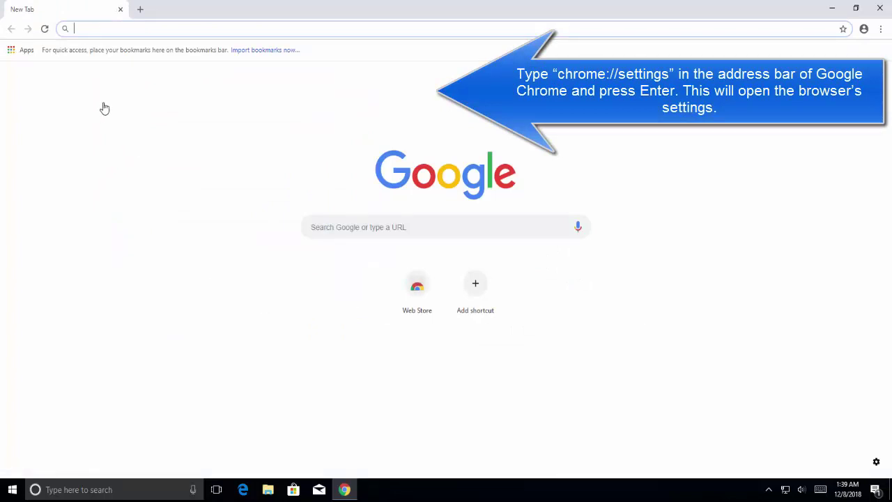
type("chr")
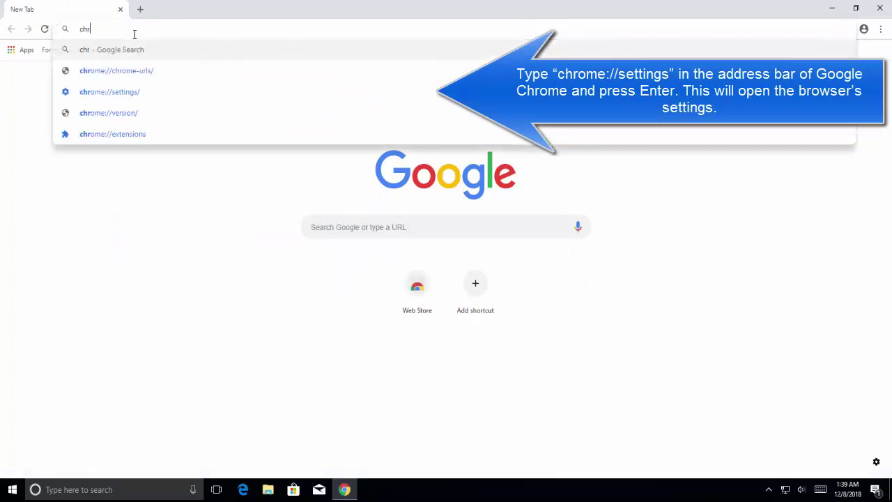
type("ome://set")
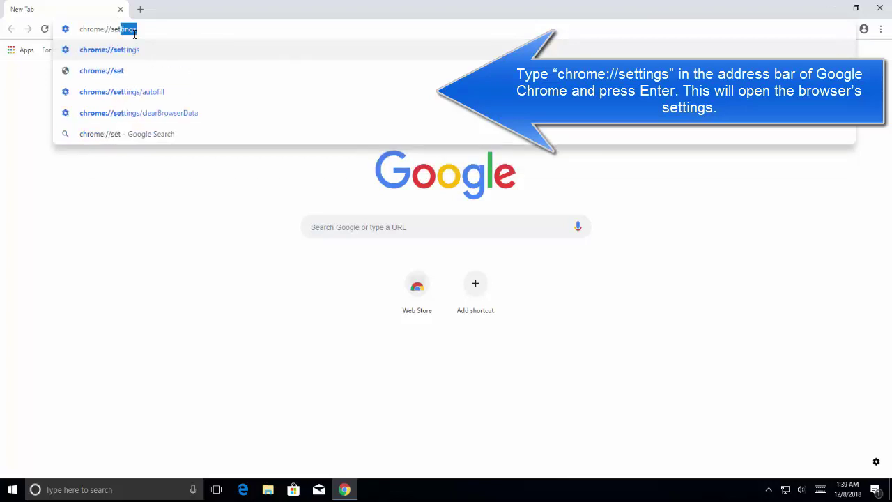
key("Return")
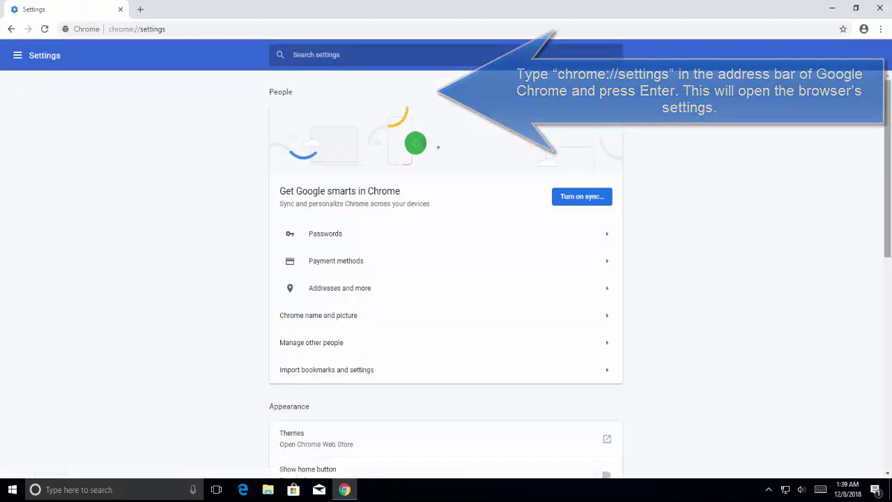
Expand the advanced settings and view the Clean up computer page under Reset and clean up, returning to the settings list.
scroll(721, 192, "down", 7)
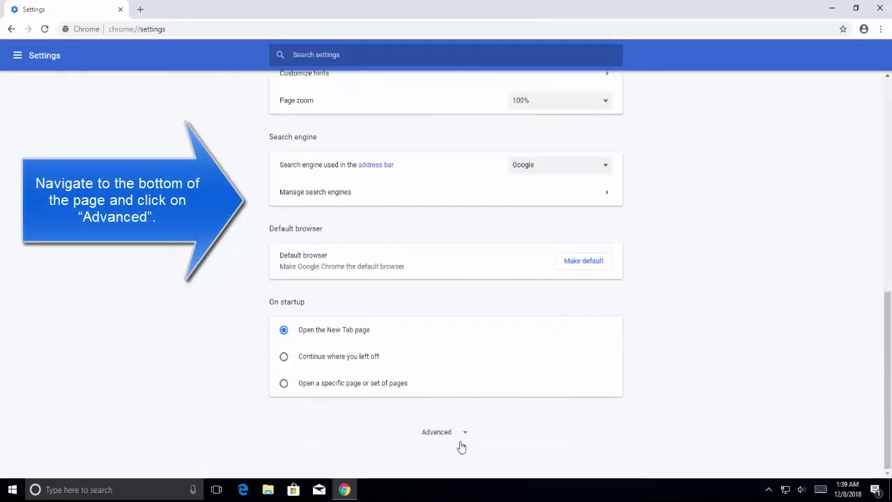
left_click(463, 432)
scroll(756, 330, "down", 15)
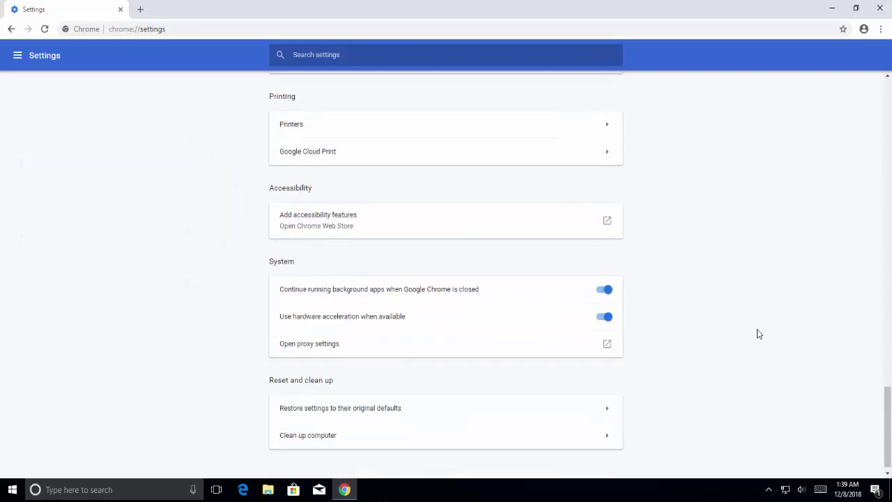
scroll(757, 334, "down", 1)
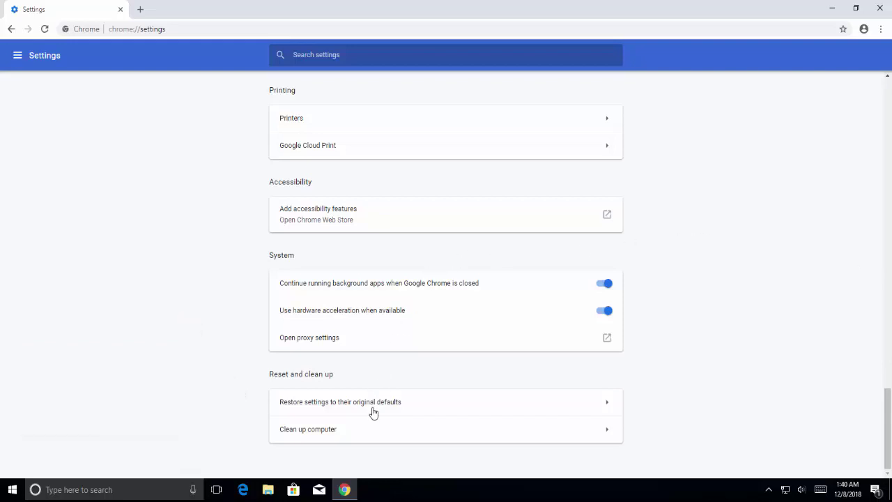
left_click(421, 433)
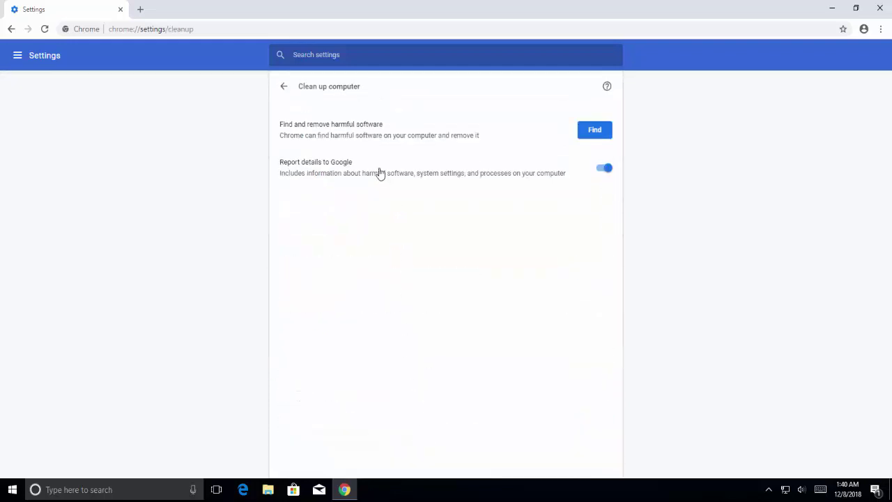
left_click(285, 90)
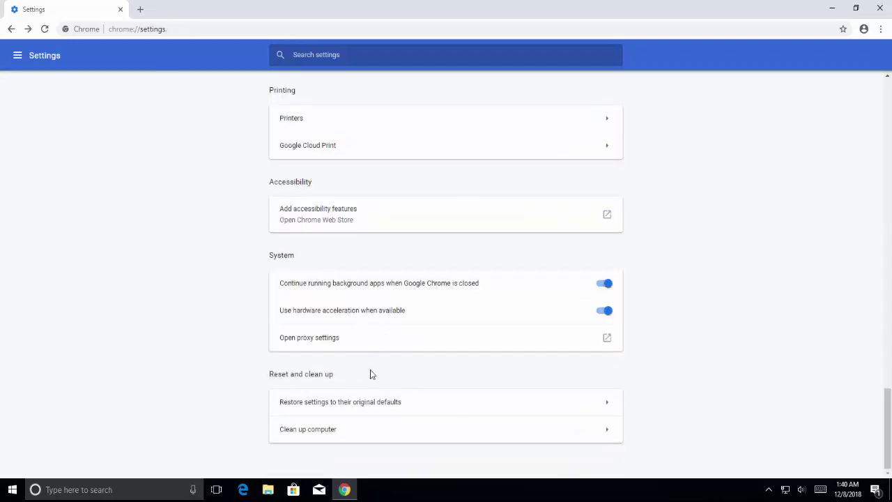
Restore the browser settings to their original defaults and confirm the reset.
left_click(374, 409)
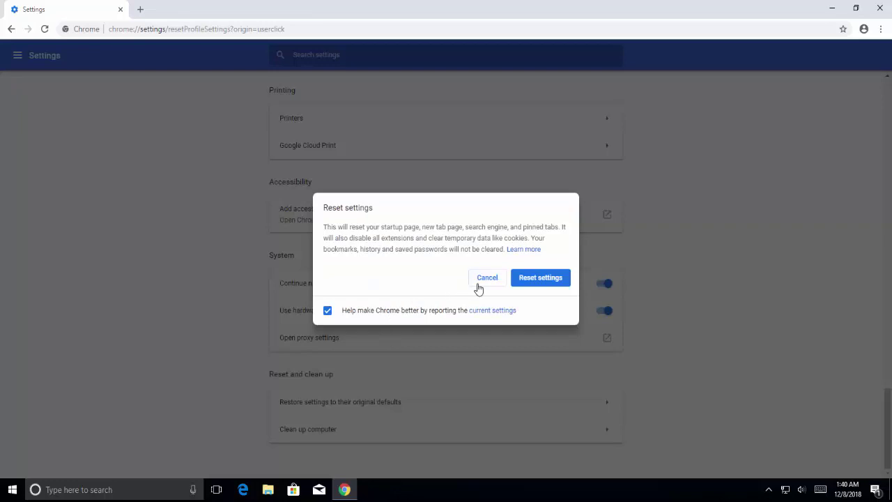
left_click(542, 279)
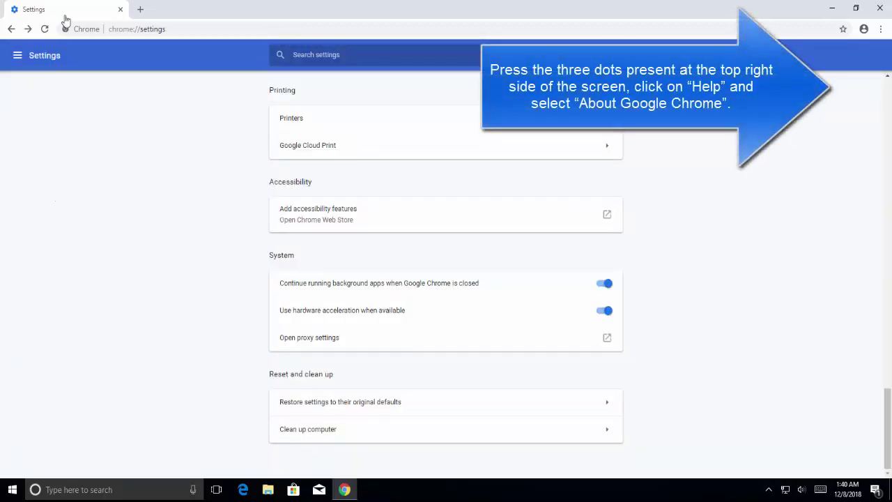
Replace the Settings tab with a new tab and open the About Google Chrome page.
left_click(140, 9)
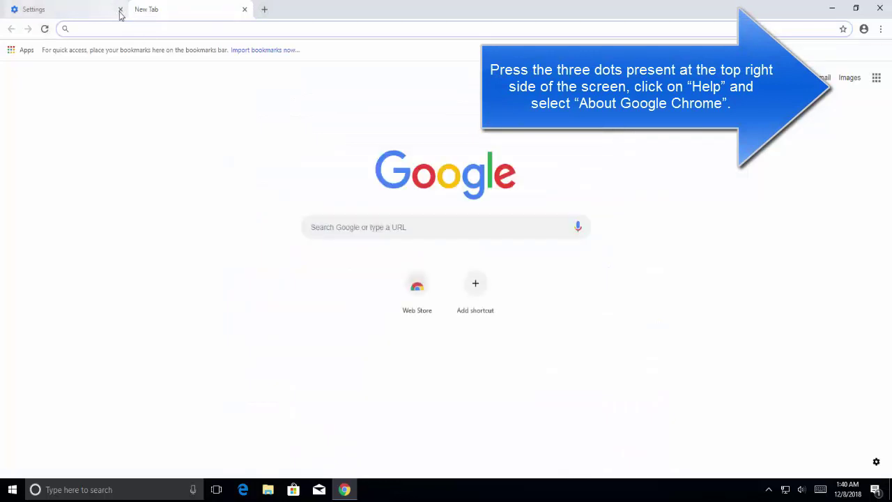
left_click(121, 11)
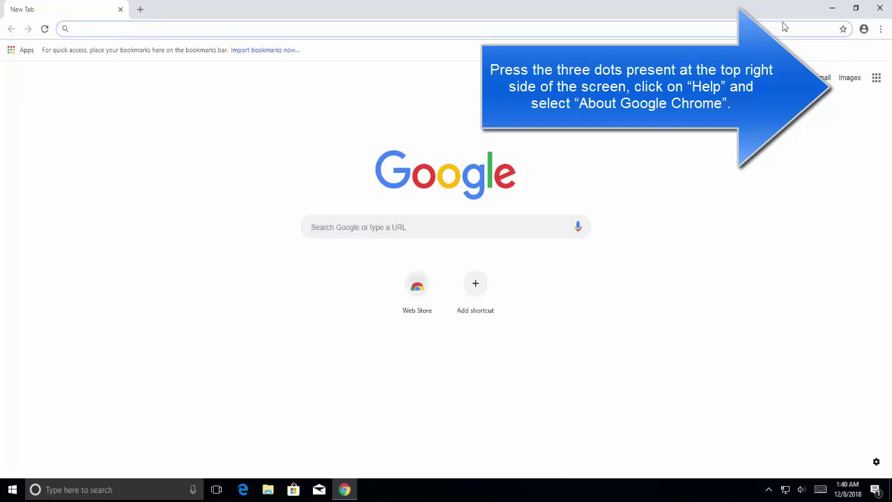
left_click(882, 29)
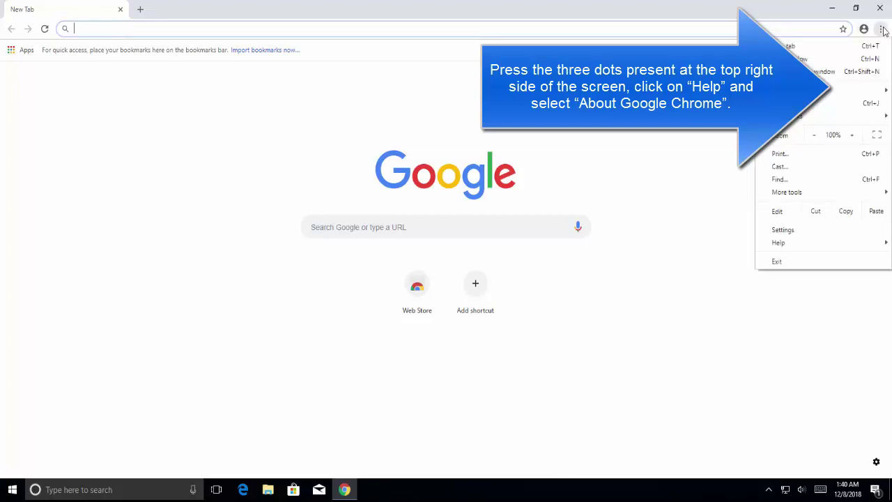
mouse_move(818, 246)
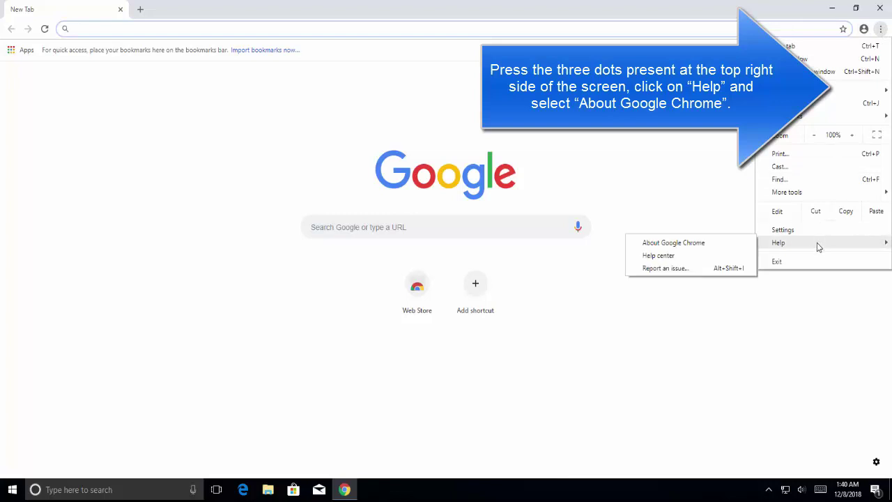
left_click(707, 242)
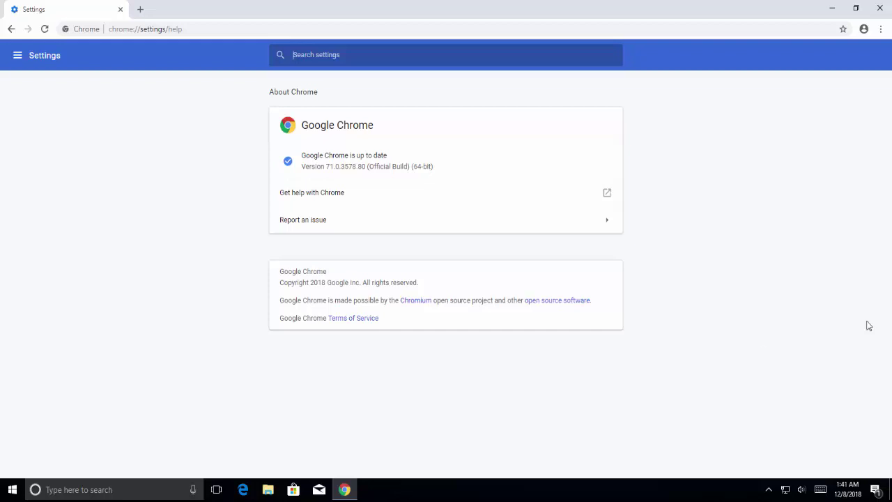
Replace the About Chrome tab with a new tab and open the developer tools' settings.
left_click(140, 9)
left_click(121, 10)
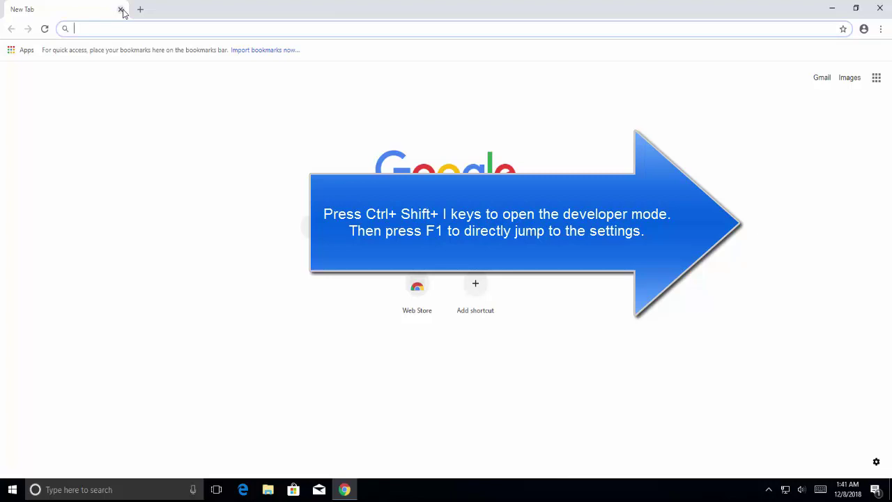
left_click(114, 89)
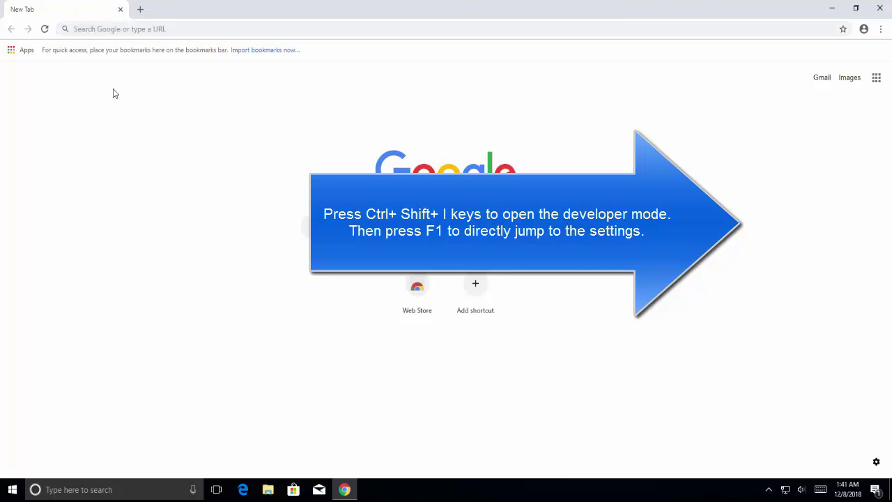
key("ctrl+shift+i")
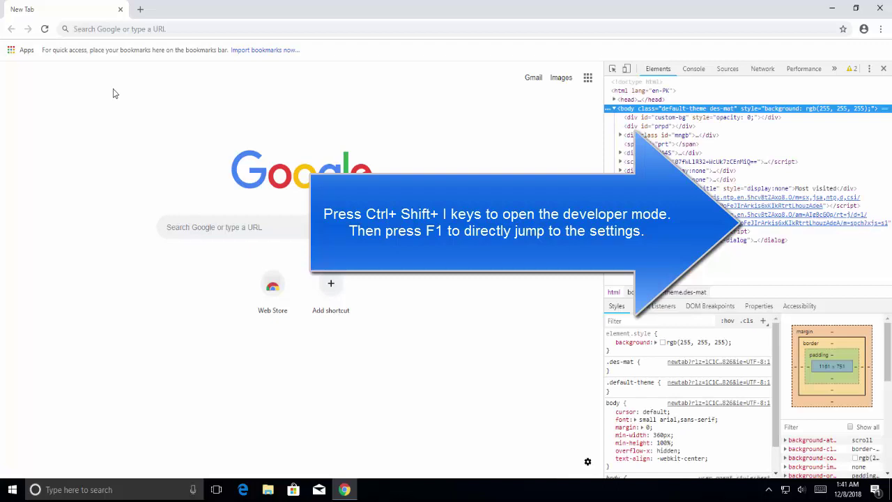
key("F1")
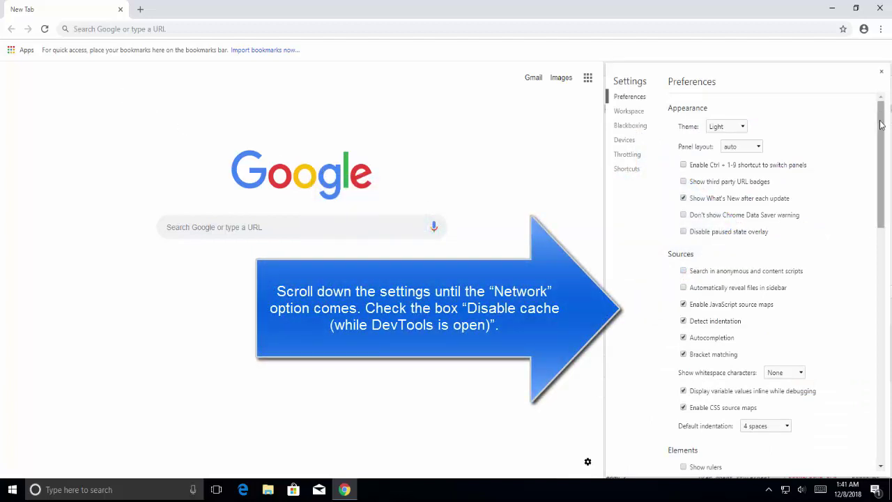
Enable "Disable cache (while DevTools is open)" in the Network preferences, and close the settings and the developer tools.
left_click_drag(880, 118, 850, 371)
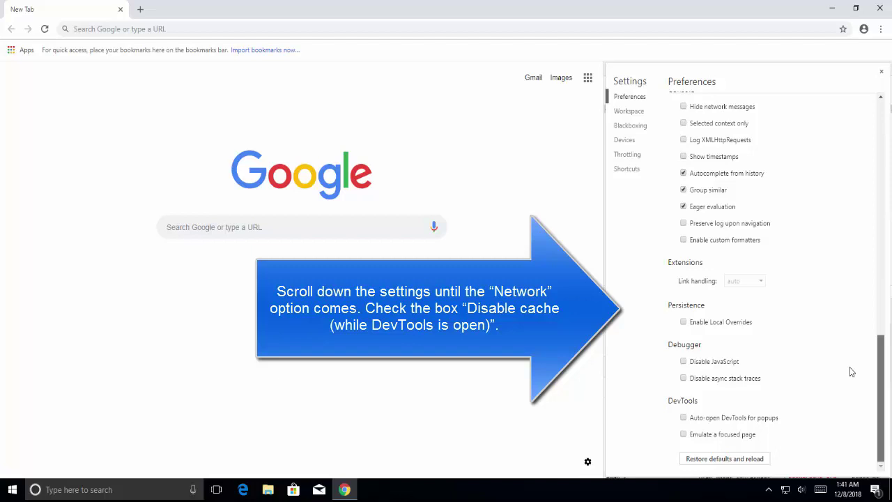
scroll(853, 340, "up", 6)
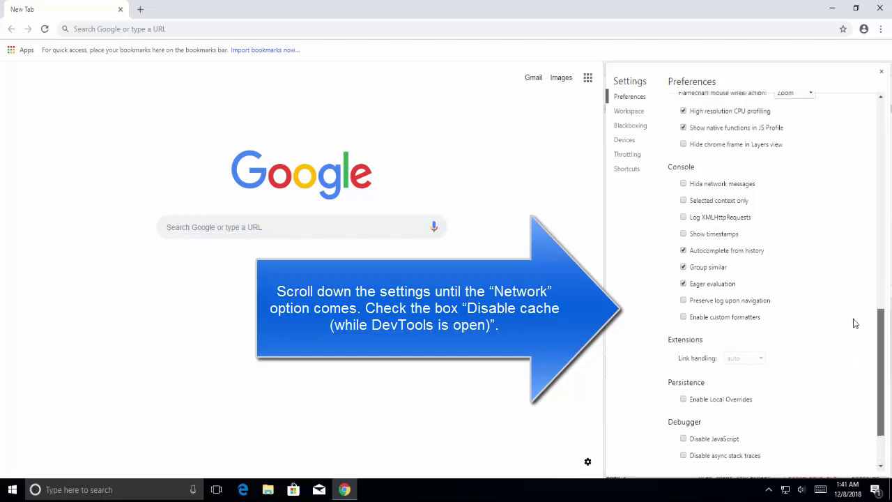
scroll(864, 262, "up", 2)
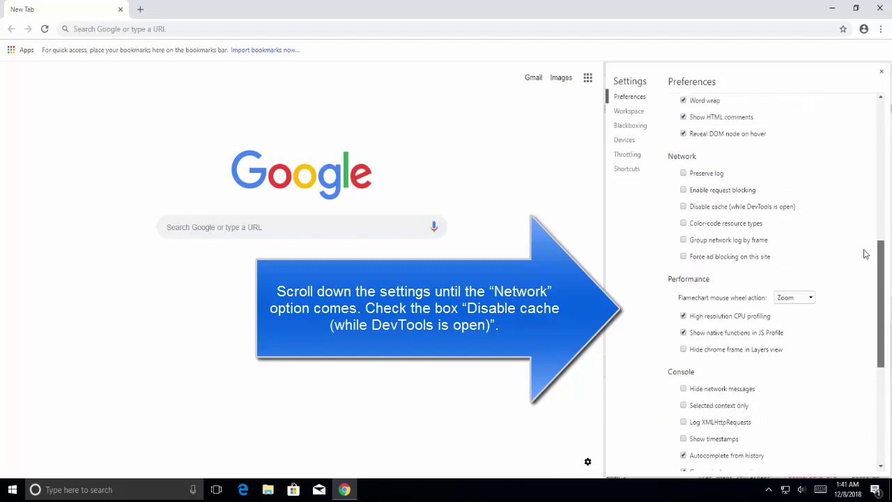
left_click(683, 209)
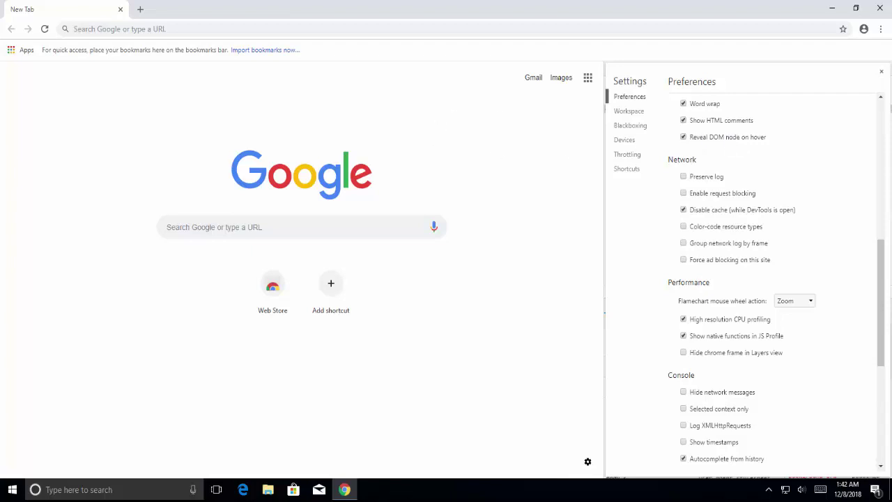
left_click(880, 71)
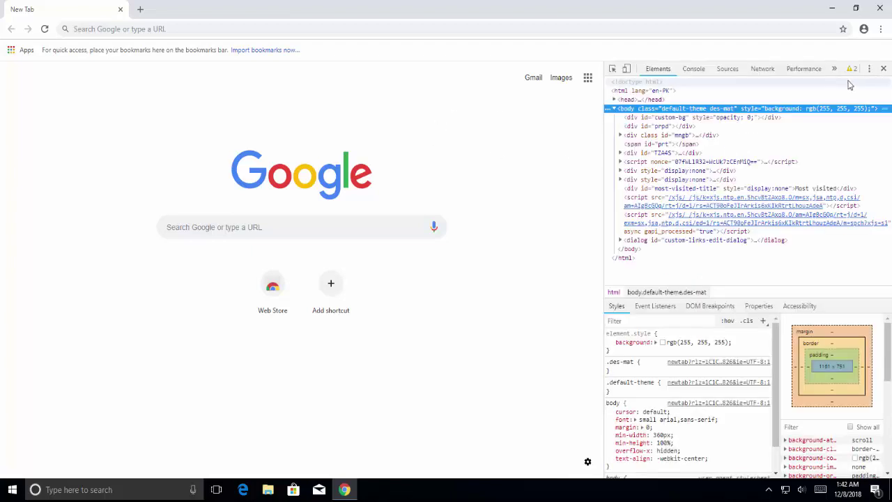
left_click(881, 70)
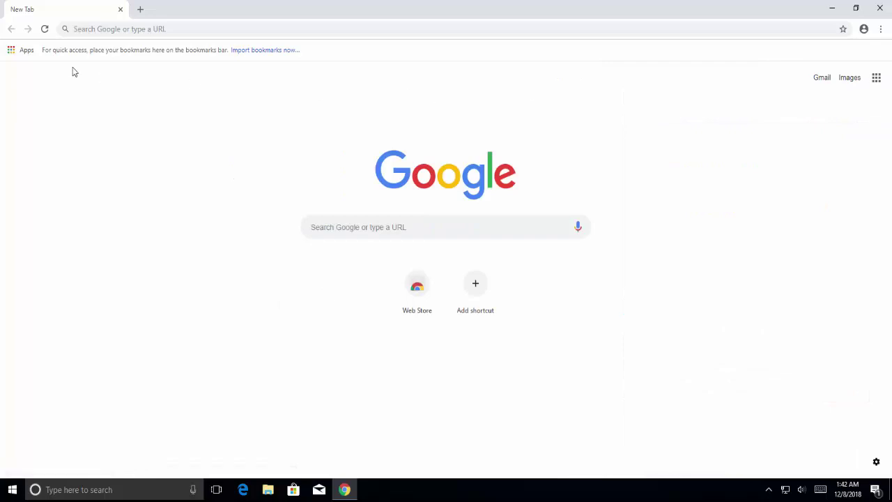
left_click(135, 26)
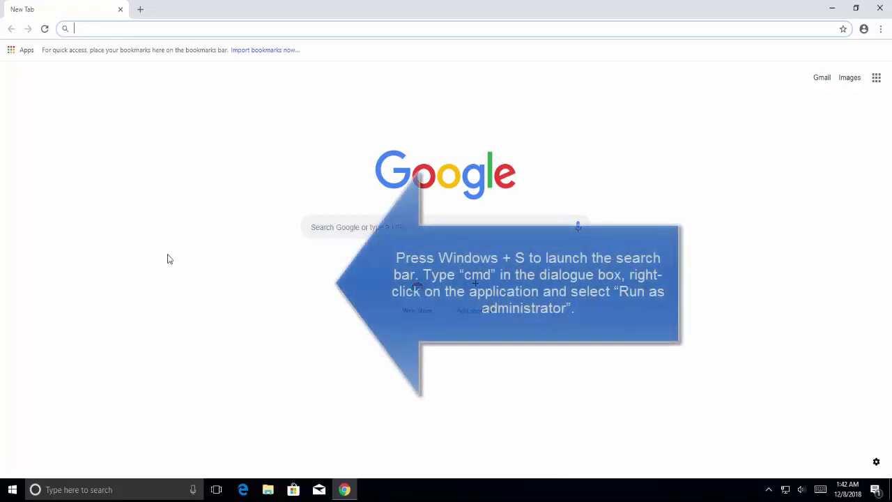
key("super+s")
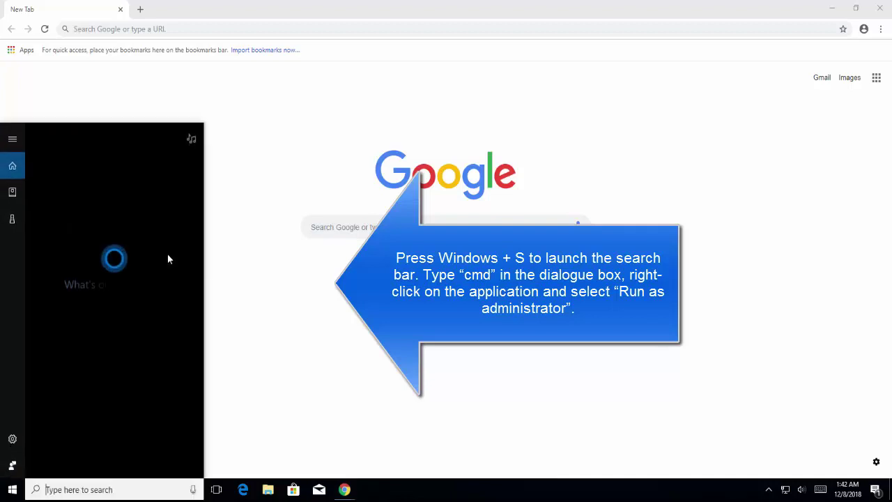
type("cmd")
key("Return")
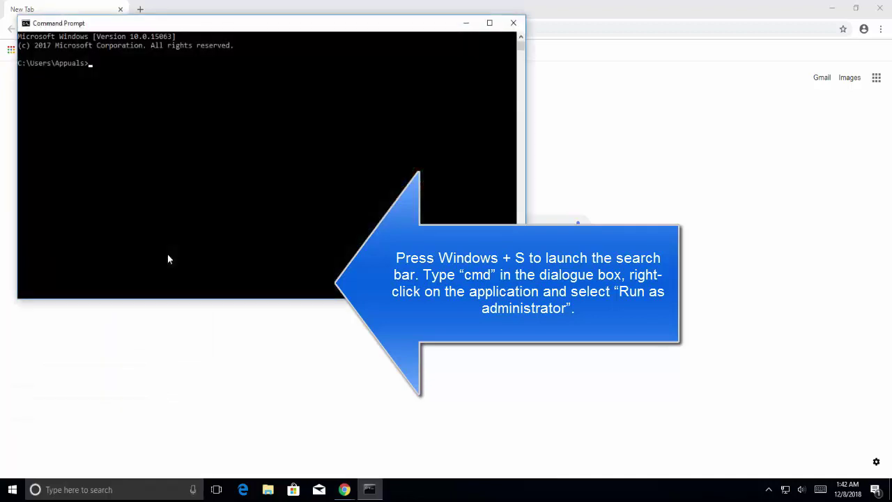
left_click(513, 23)
Search Windows for cmd and run Command Prompt as administrator, allowing it to make changes.
key("super+s")
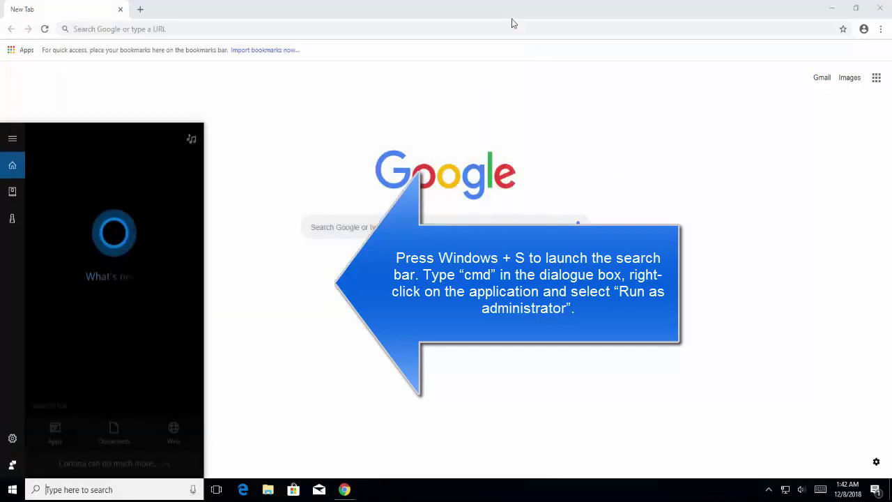
type("cmd")
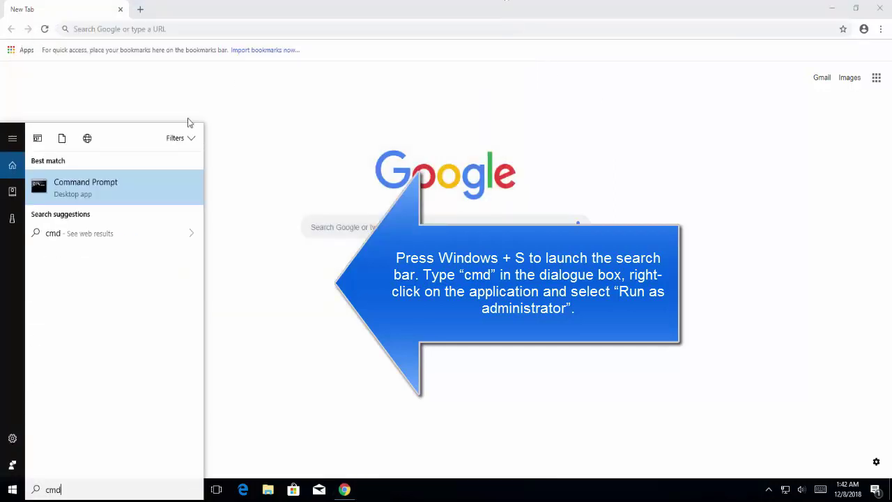
right_click(164, 183)
left_click(148, 190)
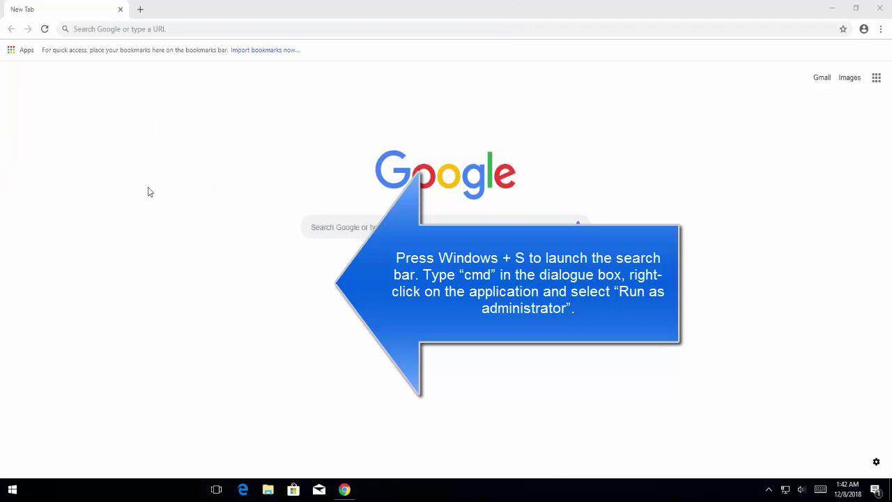
left_click(351, 314)
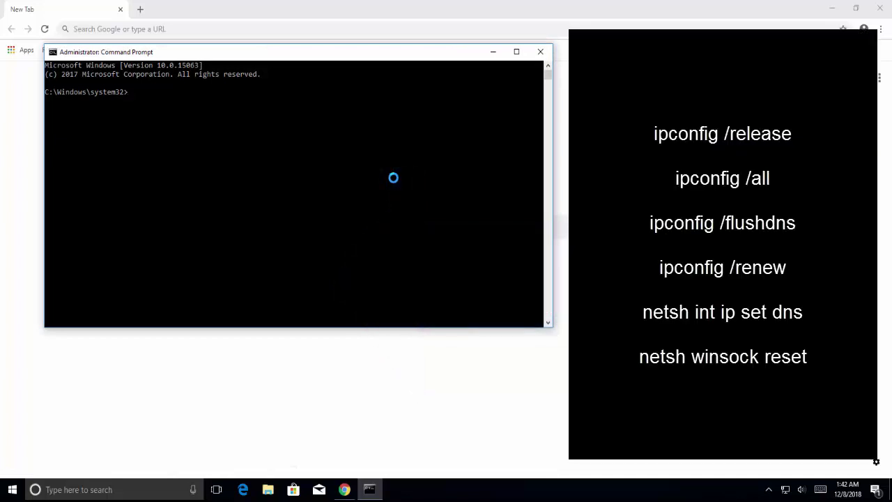
Run ipconfig /release and ipconfig /all in the administrator Command Prompt.
type("ipconfig /release")
key("Return")
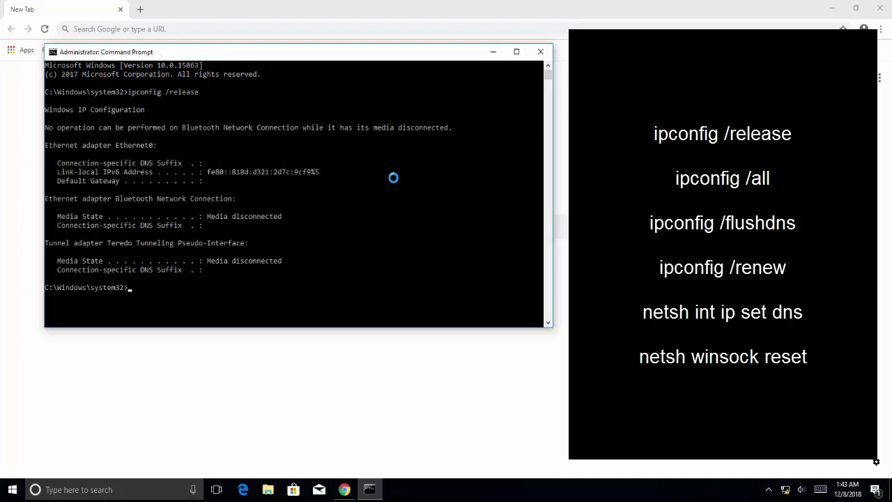
key("Up")
key("BackSpace")
key("BackSpace")
key("BackSpace")
key("BackSpace")
key("BackSpace")
key("BackSpace")
type("all")
key("Return")
Flush the DNS resolver cache with ipconfig /flushdns.
key("Up")
key("BackSpace")
key("BackSpace")
key("BackSpace")
key("BackSpace")
type("/flushdns")
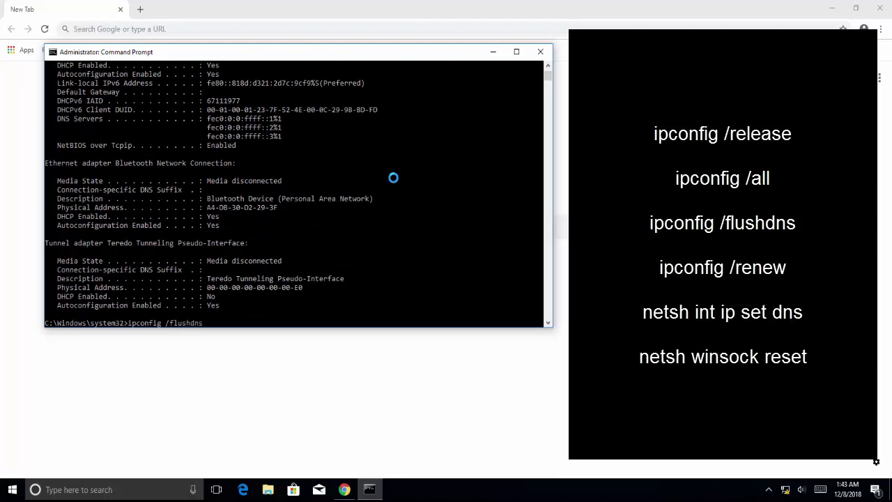
key("Return")
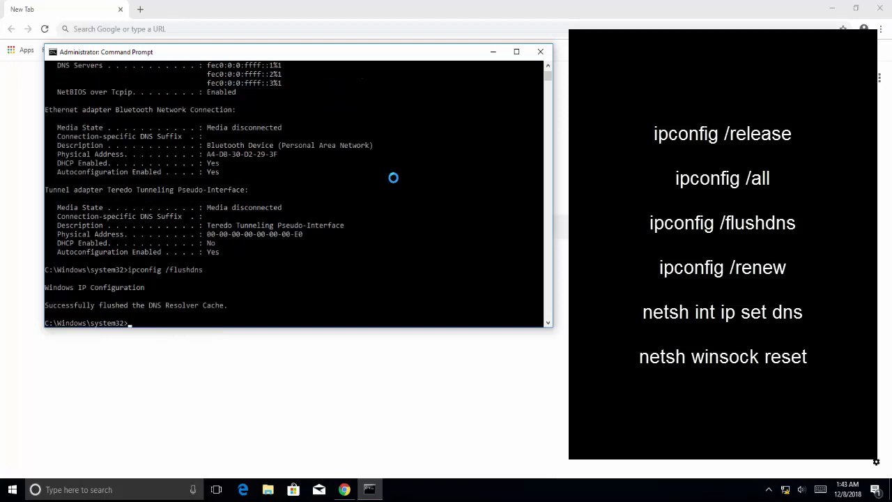
Renew the IP configuration with ipconfig /renew.
key("Up")
key("BackSpace")
key("BackSpace")
key("BackSpace")
key("BackSpace")
key("BackSpace")
key("BackSpace")
key("BackSpace")
key("BackSpace")
type("renew")
key("Return")
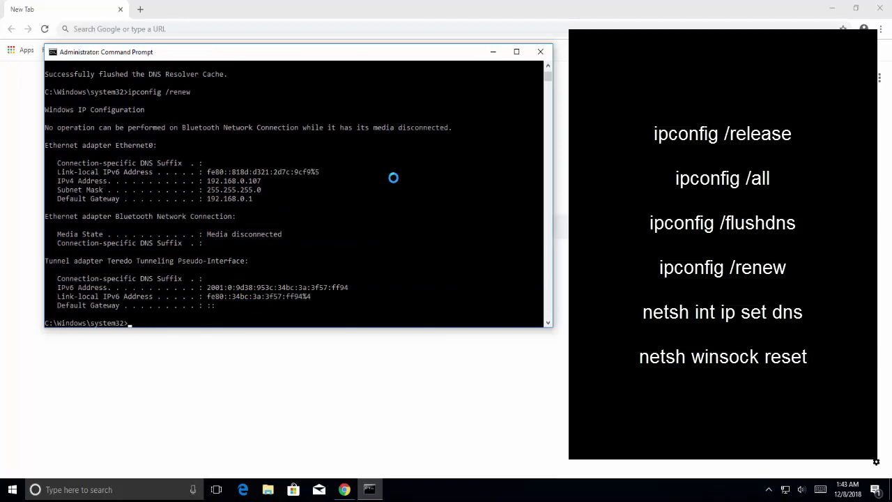
Run netsh int ip set dns, and reset the Winsock catalog with netsh winsock reset.
key("Up")
key("BackSpace")
key("BackSpace")
key("BackSpace")
key("BackSpace")
key("BackSpace")
key("BackSpace")
key("BackSpace")
key("BackSpace")
key("BackSpace")
key("BackSpace")
key("BackSpace")
key("BackSpace")
key("BackSpace")
key("BackSpace")
key("BackSpace")
type("netsh int ip set dns")
key("Return")
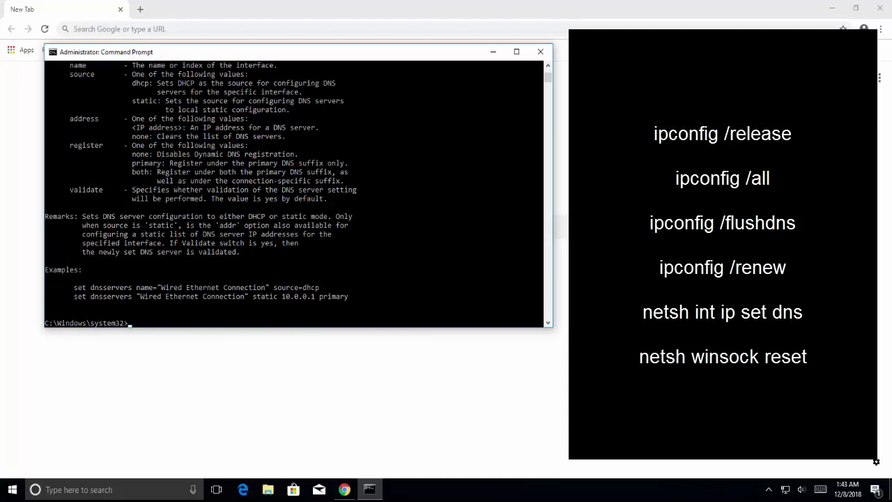
type("netsh winsock reset")
key("Return")
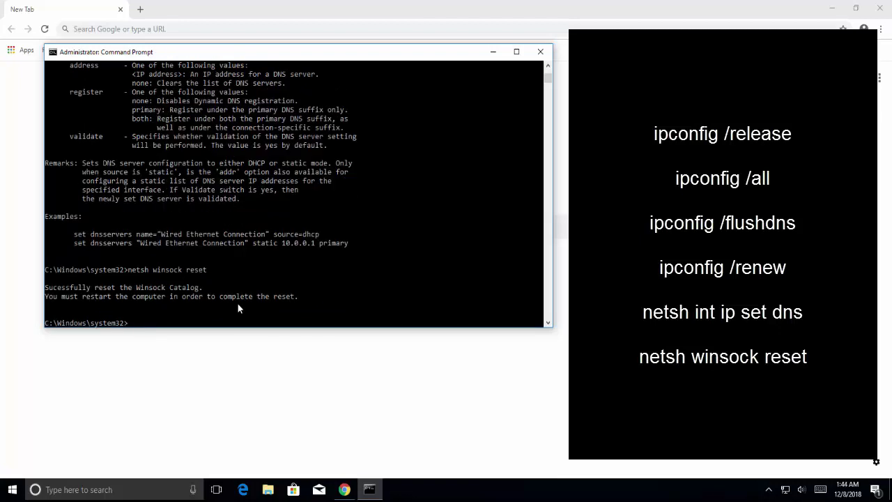